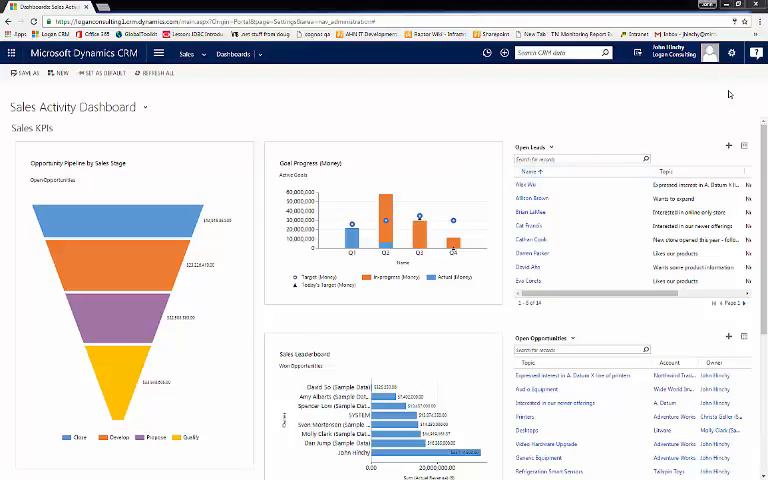
# Step: Set the default pane to Sales and the default tab to Accounts in personal options
pyautogui.click(731, 53)
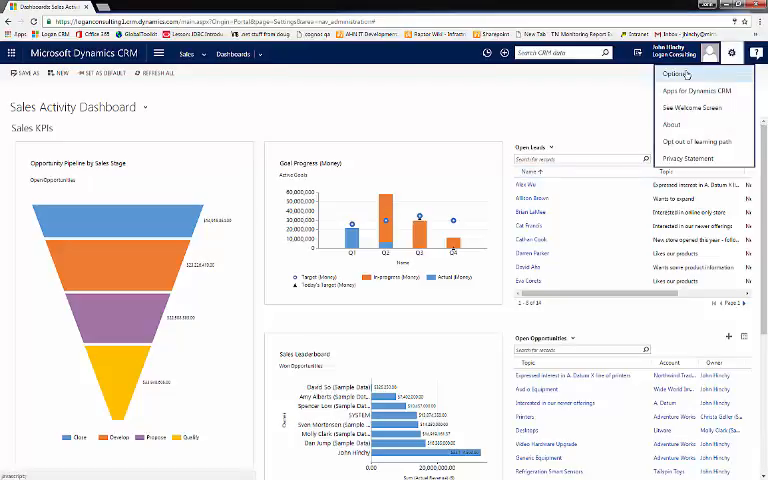
pyautogui.click(687, 74)
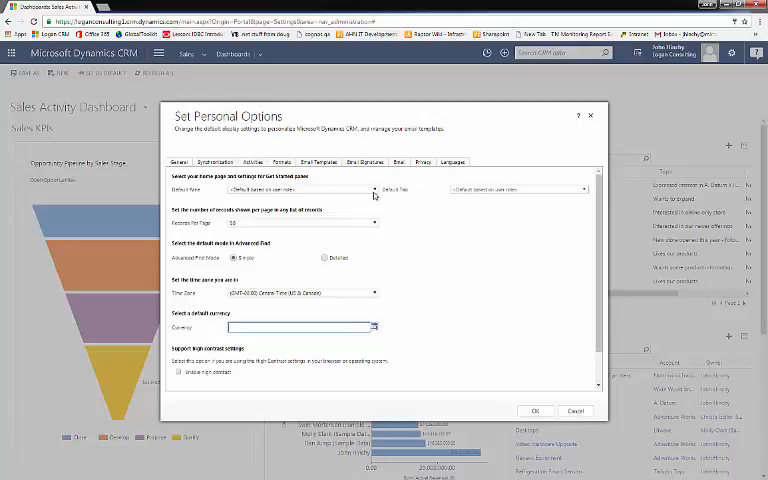
pyautogui.click(374, 190)
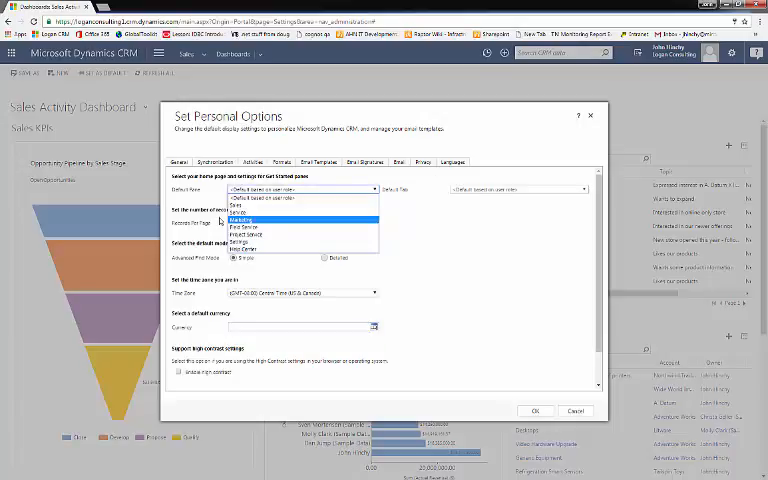
pyautogui.click(240, 205)
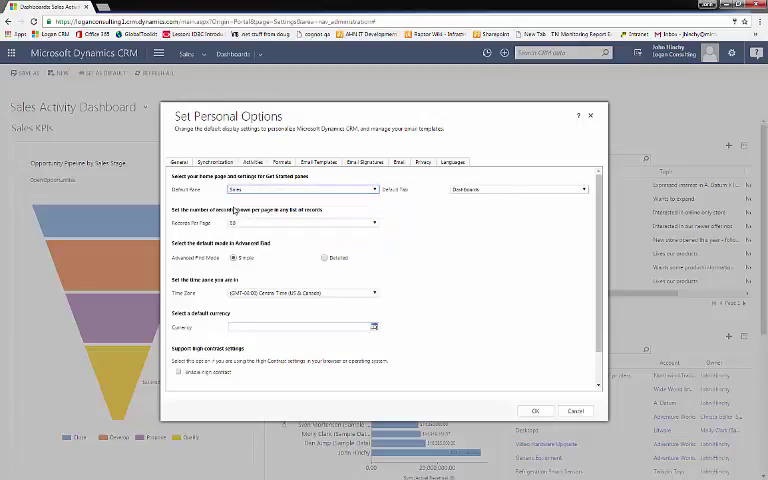
pyautogui.click(475, 190)
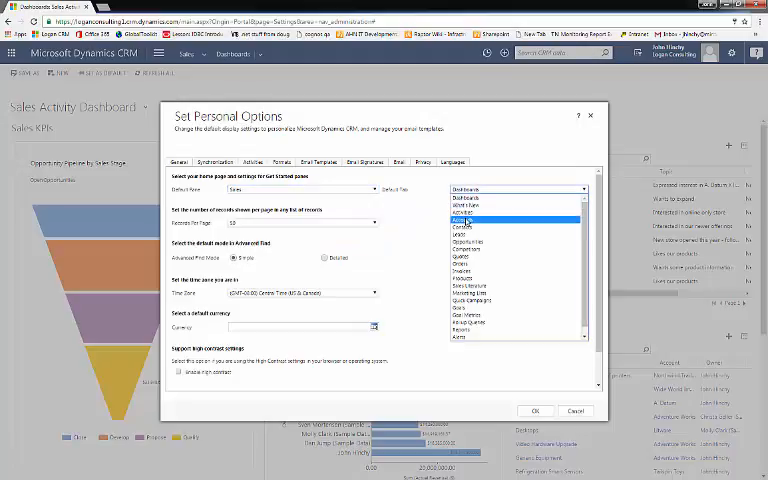
pyautogui.click(468, 220)
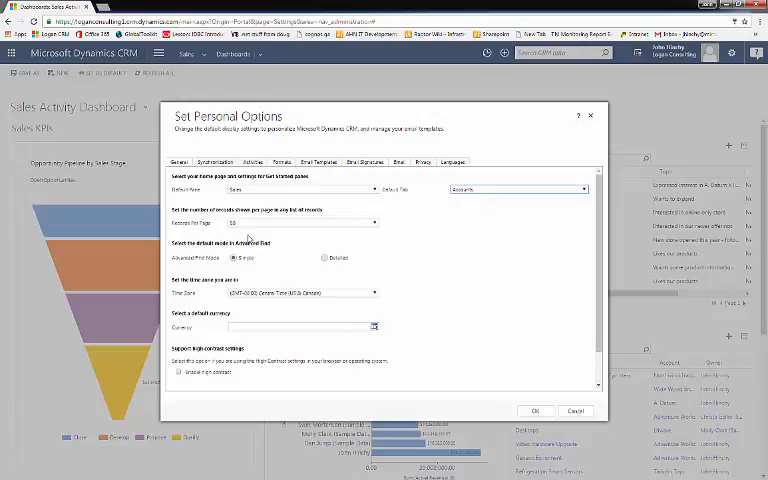
# Step: Show 250 records per page and use the (GMT-07:00) Arizona time zone
pyautogui.click(245, 224)
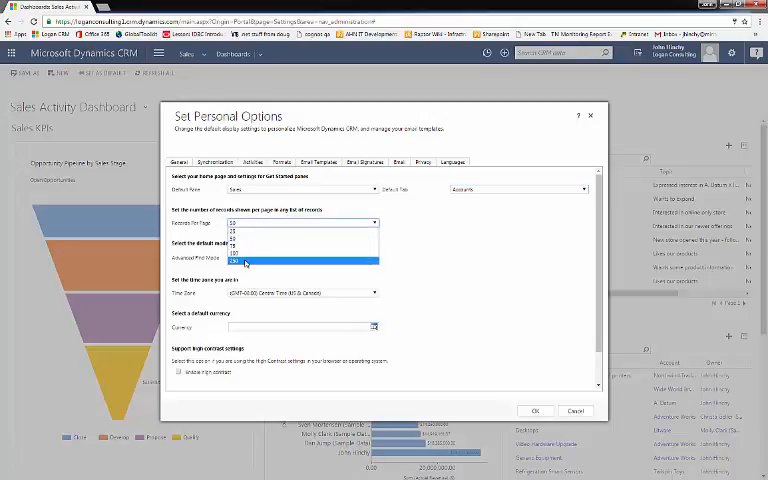
pyautogui.click(245, 262)
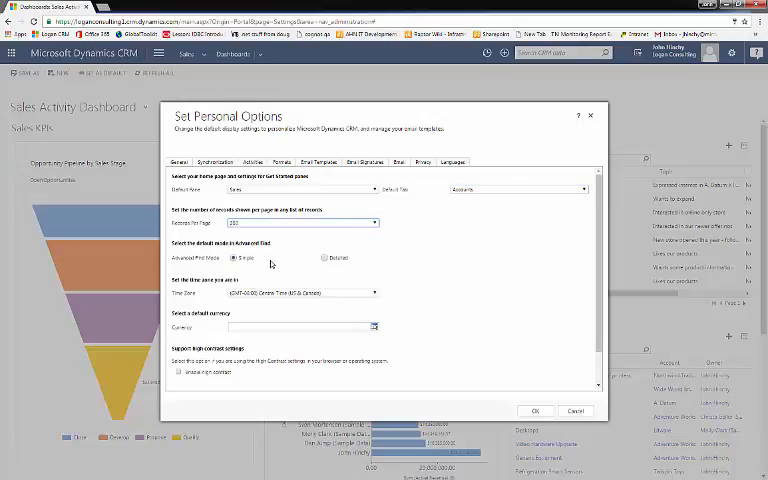
pyautogui.click(535, 411)
pyautogui.click(265, 293)
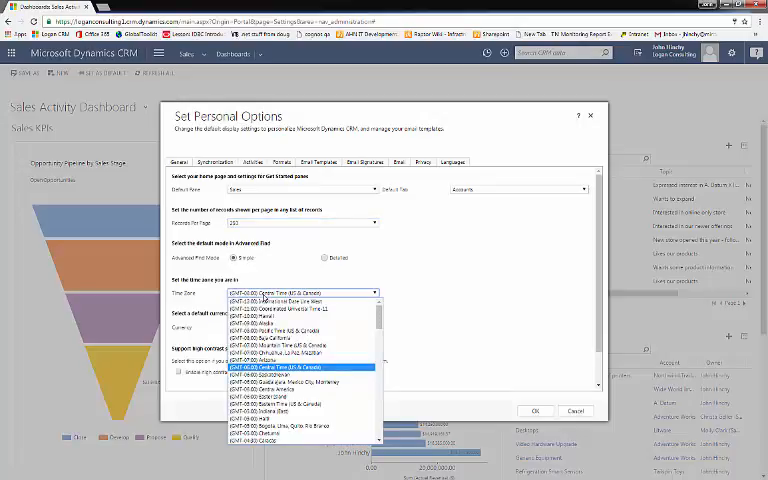
pyautogui.click(288, 360)
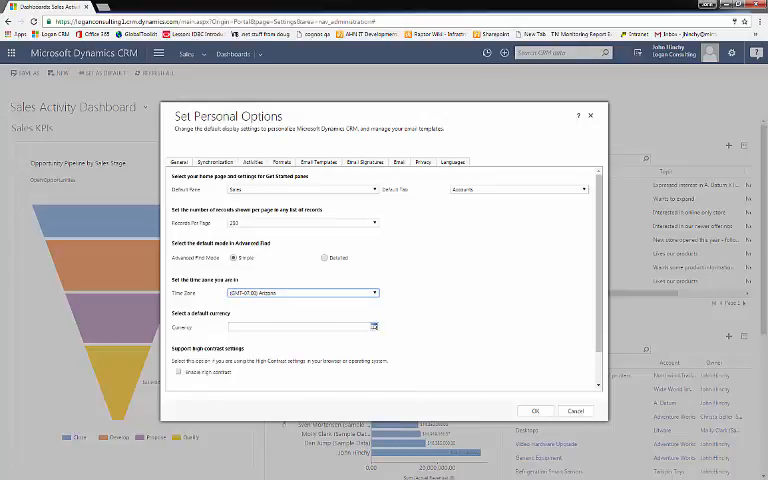
pyautogui.click(481, 361)
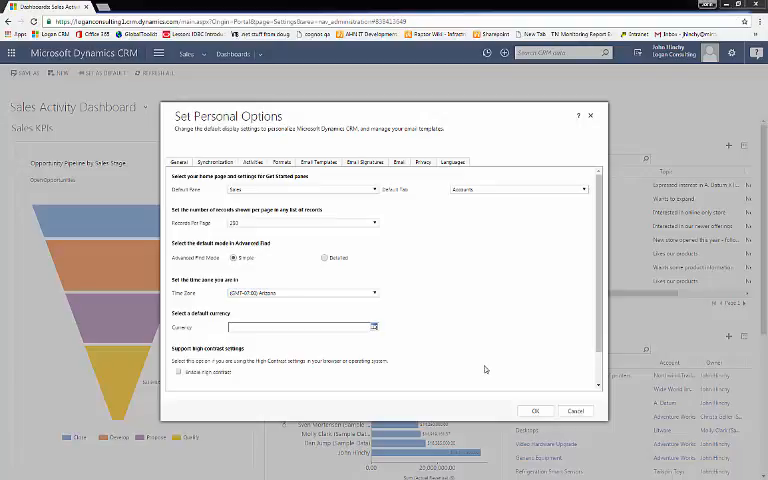
# Step: Confirm the personal options and show the recently viewed views and records
pyautogui.click(535, 411)
pyautogui.click(560, 375)
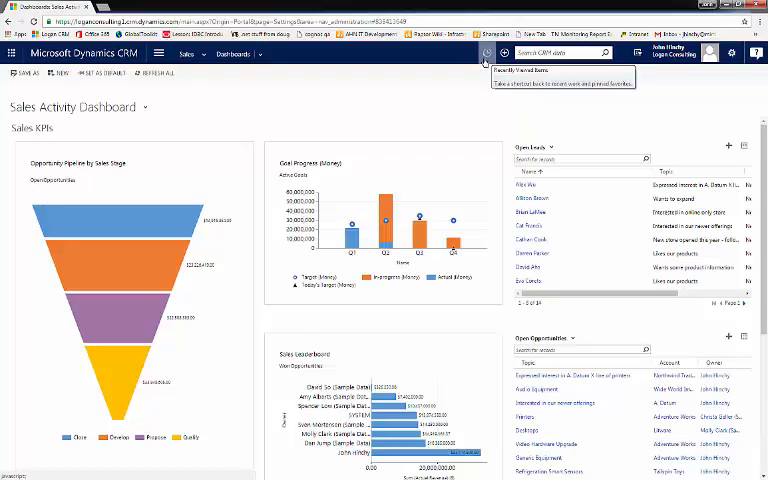
pyautogui.click(486, 55)
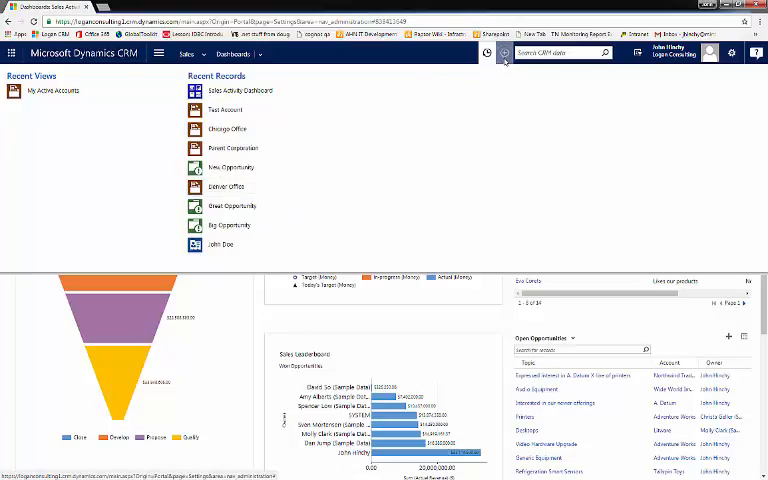
# Step: Quick-create a new Task activity with the subject 'Test'
pyautogui.click(505, 53)
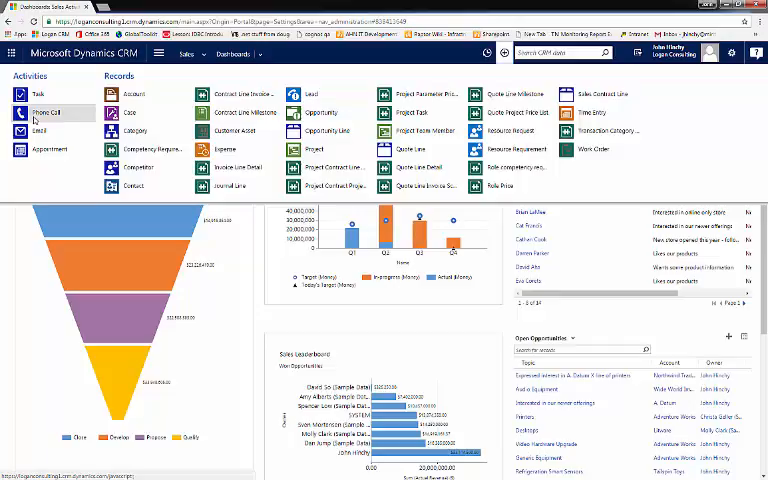
pyautogui.click(44, 113)
pyautogui.write('Test')
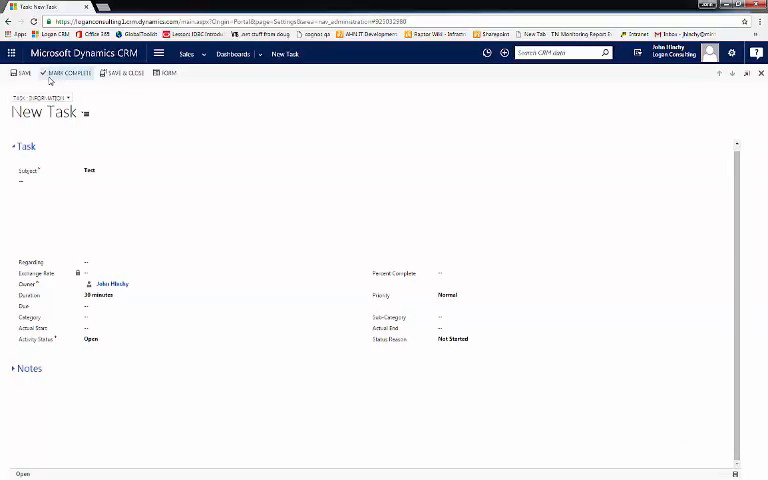
# Step: Save the 'Test' task as a stored record
pyautogui.click(22, 73)
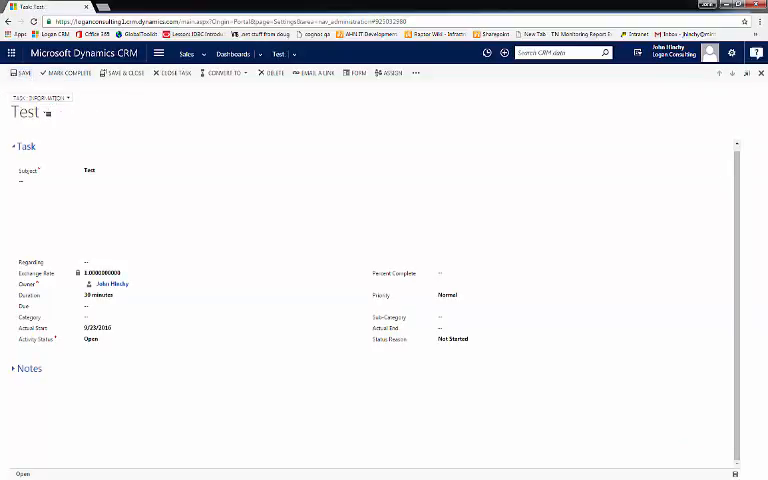